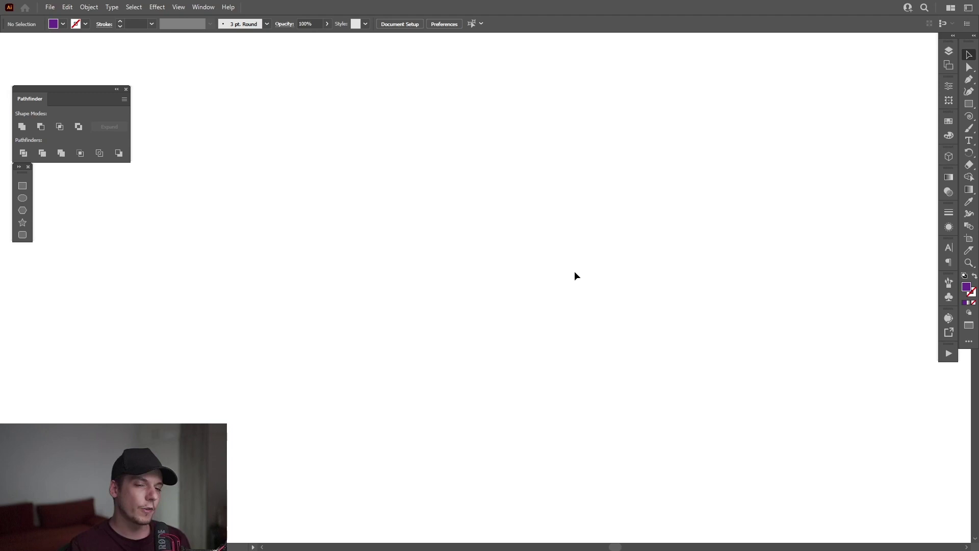
- Draw a blue square at the page centre with the Rectangle tool
{"action": "left_click", "coordinate": [949, 121]}
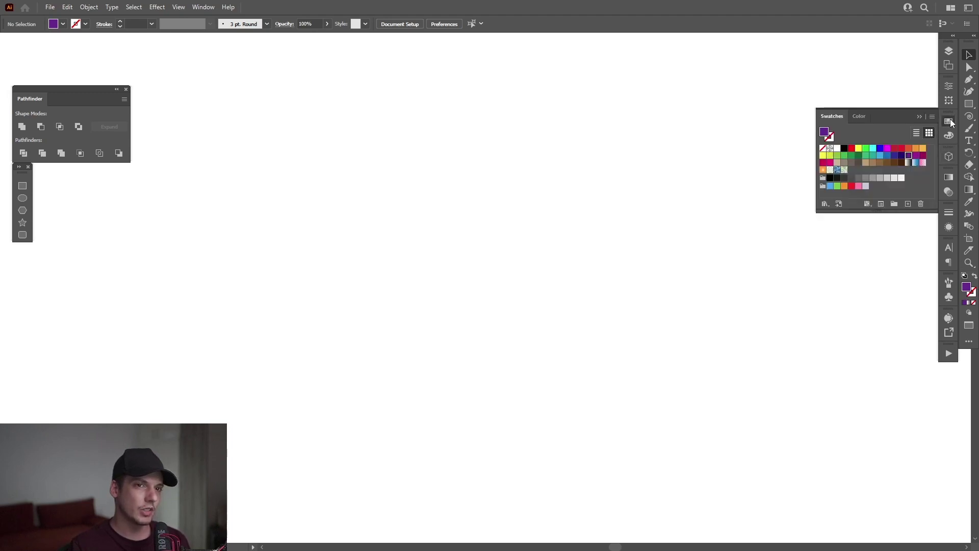
{"action": "left_click", "coordinate": [886, 155]}
{"action": "left_click", "coordinate": [920, 108]}
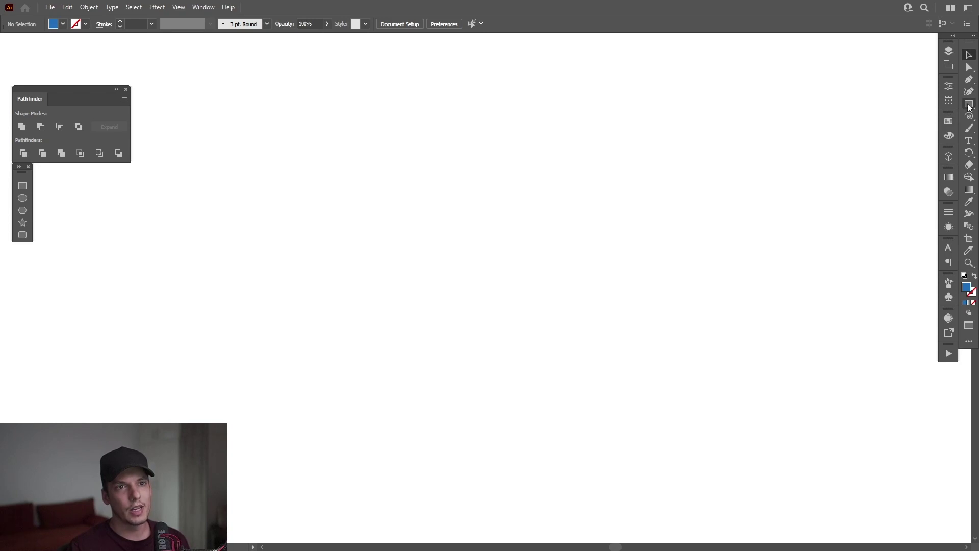
{"action": "left_click_drag", "start_coordinate": [493, 265], "coordinate": [527, 300]}
- Paste a copy of the square in front and delete its top-right corner to make a triangle
{"action": "key", "text": "v"}
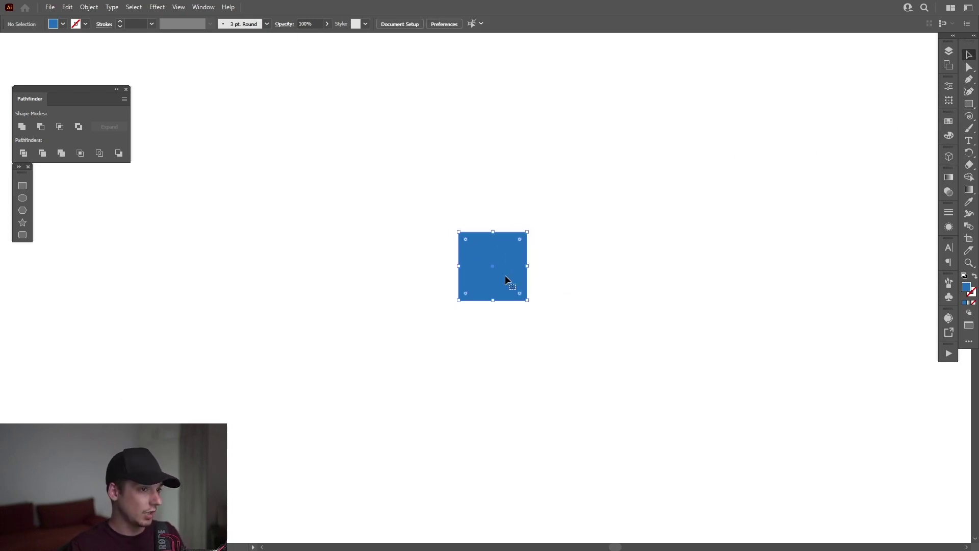
{"action": "key", "text": "ctrl+f"}
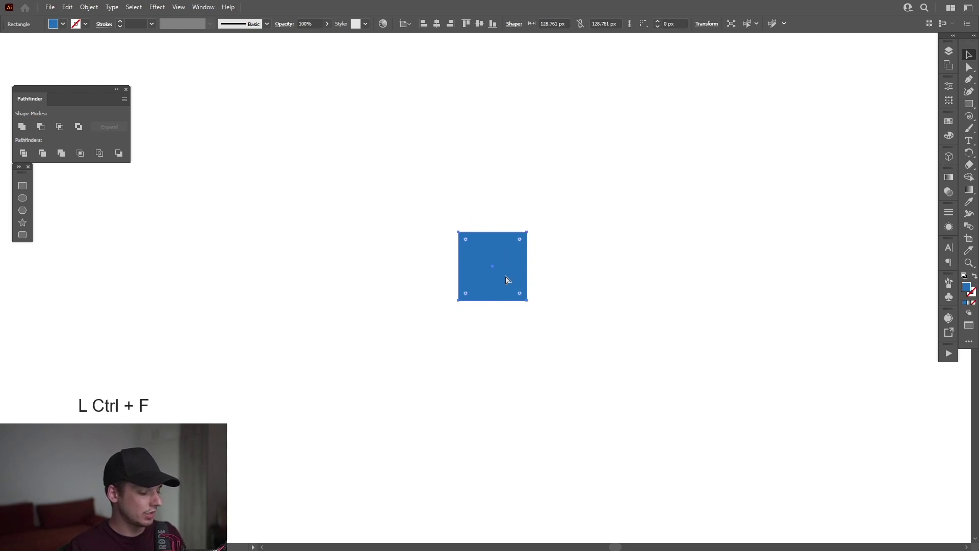
{"action": "left_click", "coordinate": [70, 8]}
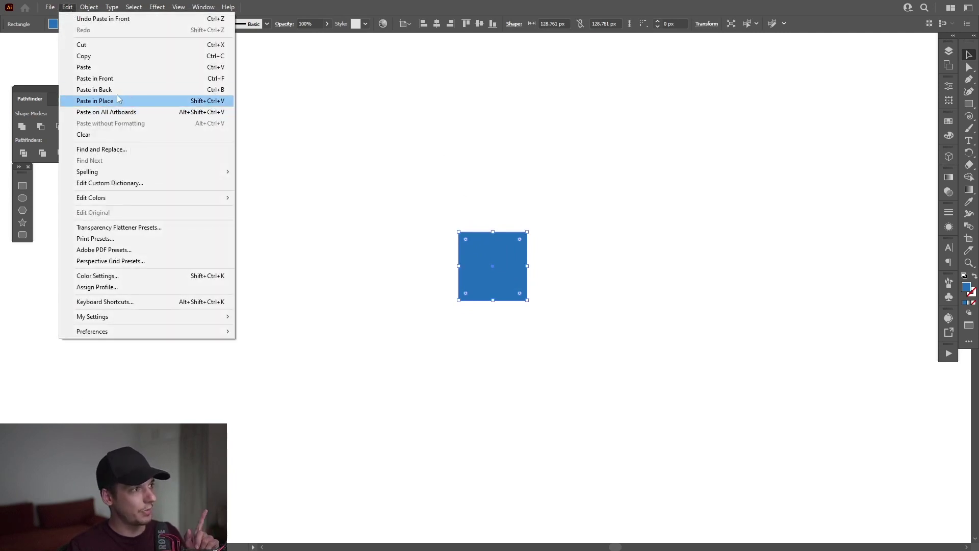
{"action": "left_click", "coordinate": [122, 79]}
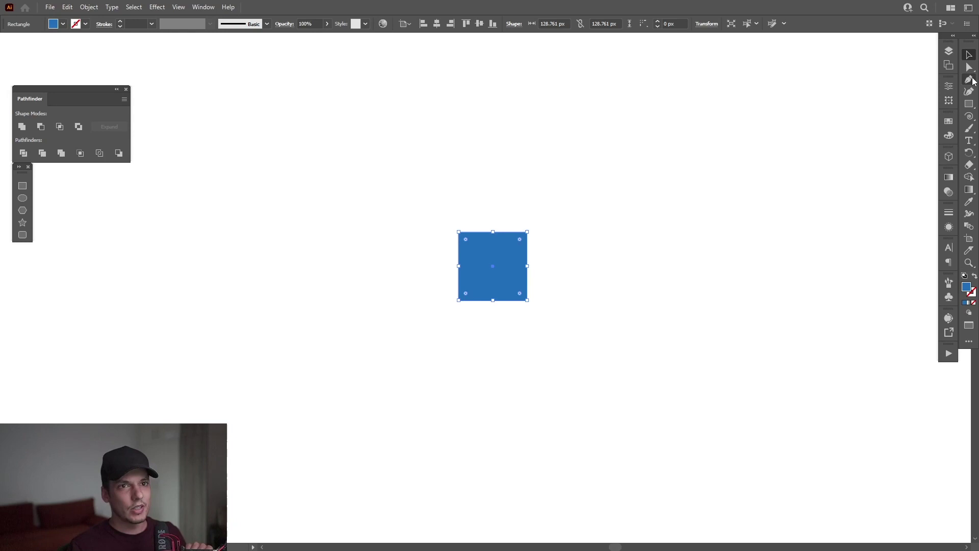
{"action": "left_click", "coordinate": [969, 80]}
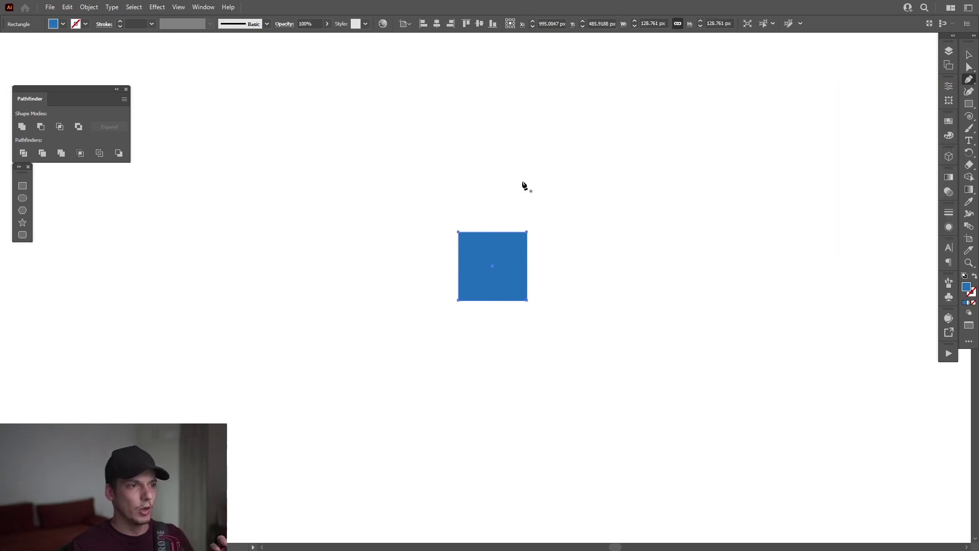
{"action": "left_click", "coordinate": [527, 233]}
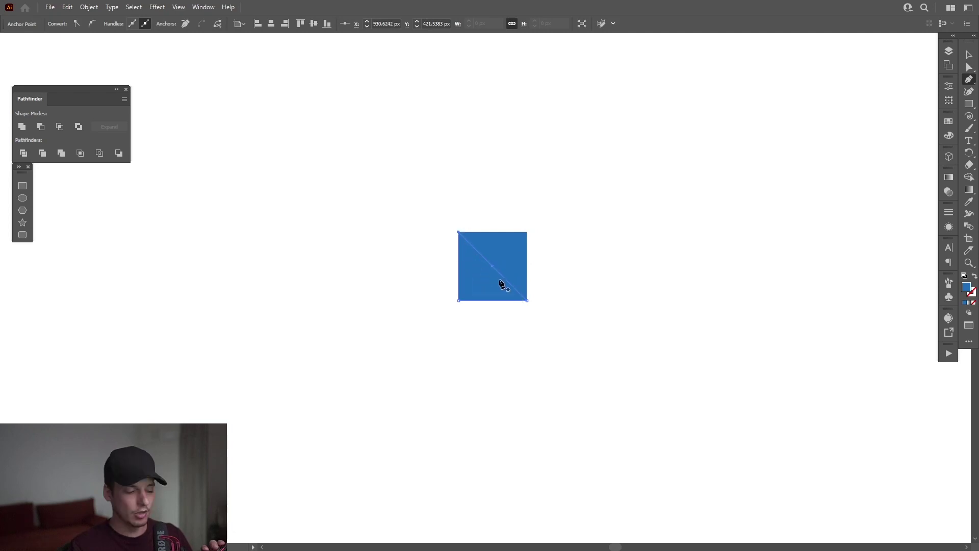
- Fill the front lower-left triangle pink and select both triangles
{"action": "key", "text": "v"}
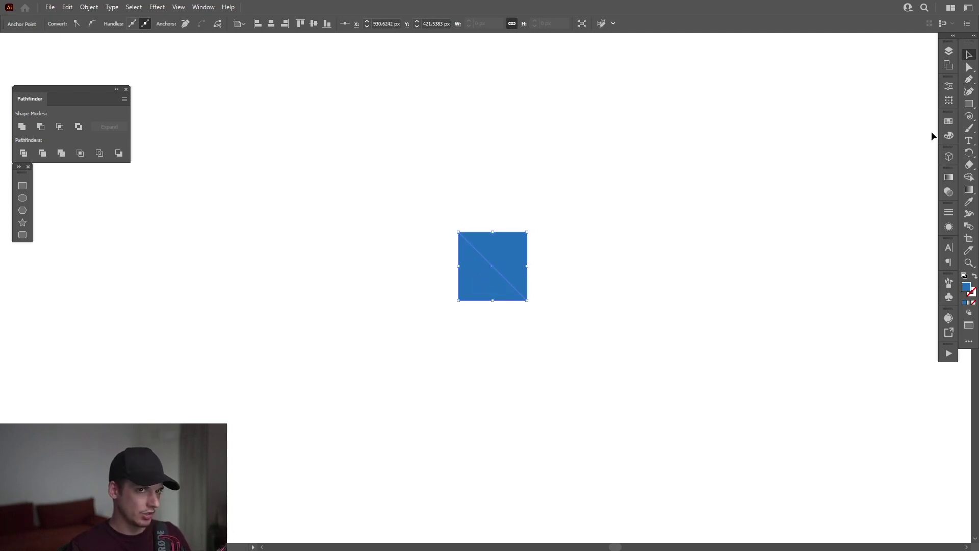
{"action": "left_click", "coordinate": [946, 124]}
{"action": "left_click", "coordinate": [859, 186]}
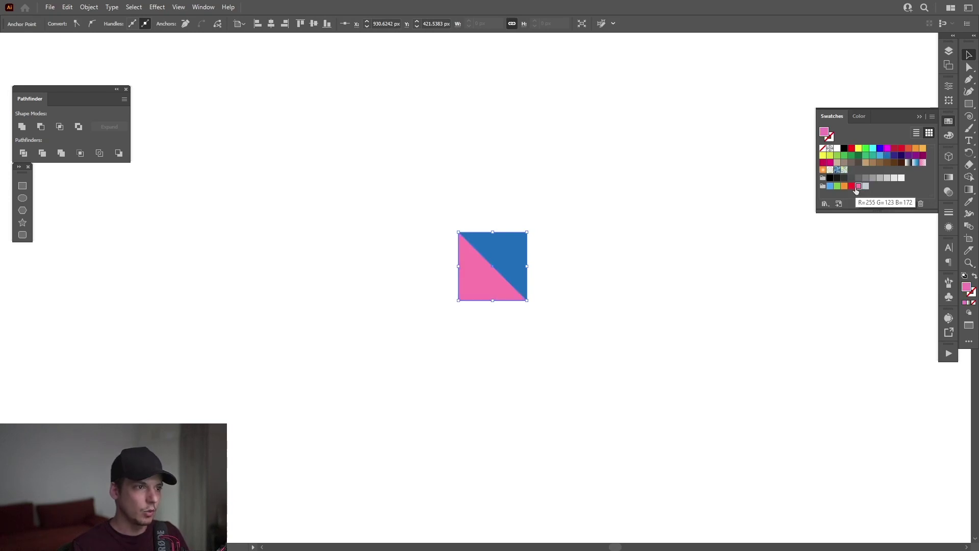
{"action": "mouse_move", "coordinate": [577, 343]}
{"action": "left_mouse_down"}
{"action": "mouse_move", "coordinate": [451, 238]}
{"action": "mouse_move", "coordinate": [544, 252]}
{"action": "left_mouse_up"}
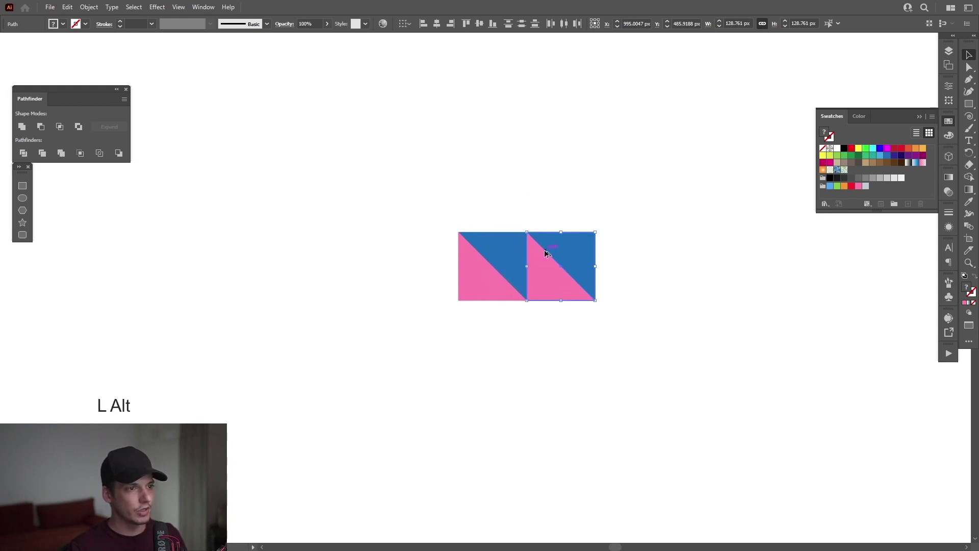
- Group the two tiles into one pair and move it to the page's upper left
{"action": "left_click", "coordinate": [622, 245]}
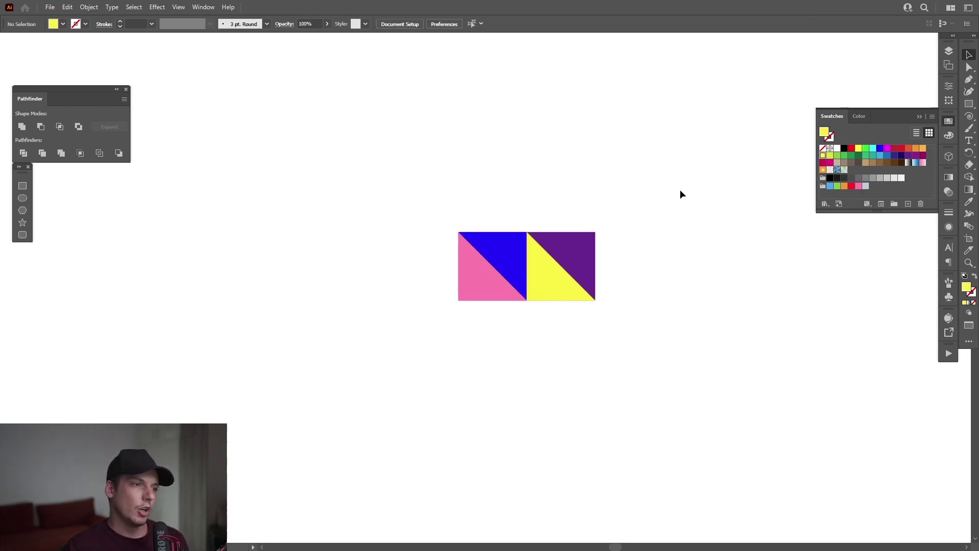
{"action": "left_click_drag", "start_coordinate": [680, 191], "coordinate": [438, 305]}
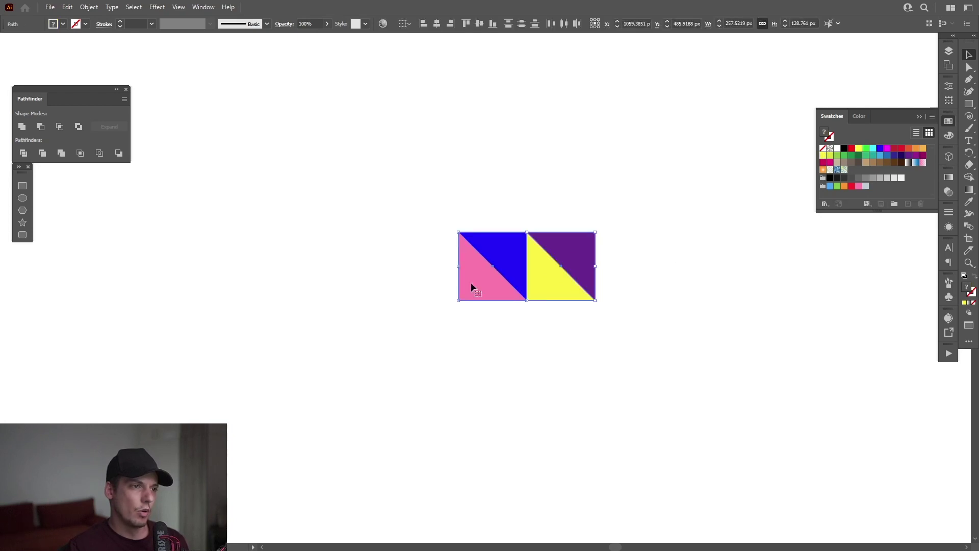
{"action": "right_click", "coordinate": [500, 261]}
{"action": "left_click", "coordinate": [512, 321]}
{"action": "left_click_drag", "start_coordinate": [543, 271], "coordinate": [287, 214]}
{"action": "left_click", "coordinate": [919, 116]}
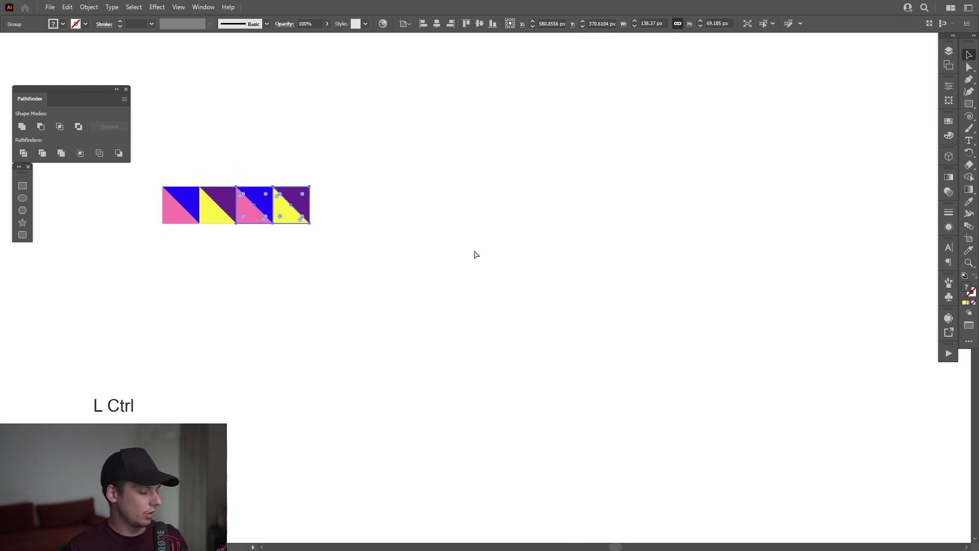
- Extend the tile row with Ctrl+D, copy it as an offset second row, and shrink both rows
{"action": "key", "text": "ctrl+d"}
{"action": "key", "text": "ctrl+d"}
{"action": "key", "text": "ctrl+d"}
{"action": "key", "text": "ctrl+d"}
{"action": "key", "text": "ctrl+d"}
{"action": "key", "text": "ctrl+d"}
{"action": "key", "text": "ctrl+d"}
{"action": "key", "text": "ctrl+d"}
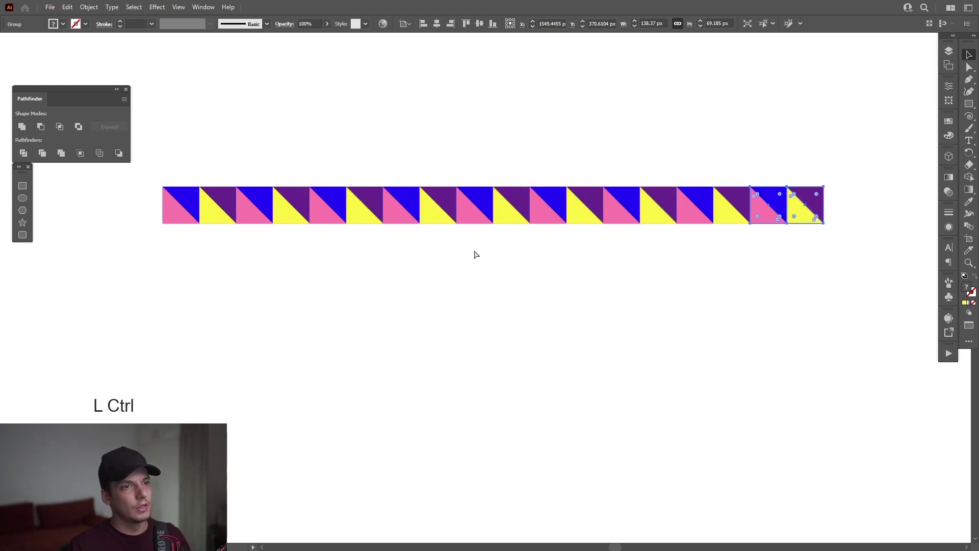
{"action": "left_click_drag", "start_coordinate": [800, 289], "coordinate": [274, 208]}
{"action": "scroll", "coordinate": [275, 208], "scroll_direction": "down", "scroll_amount": 1}
{"action": "left_click_drag", "start_coordinate": [199, 131], "coordinate": [884, 330]}
{"action": "left_click_drag", "start_coordinate": [890, 198], "coordinate": [711, 199]}
- Group the two rows, move them up, and repeat the copy to add more row pairs
{"action": "right_click", "coordinate": [431, 196]}
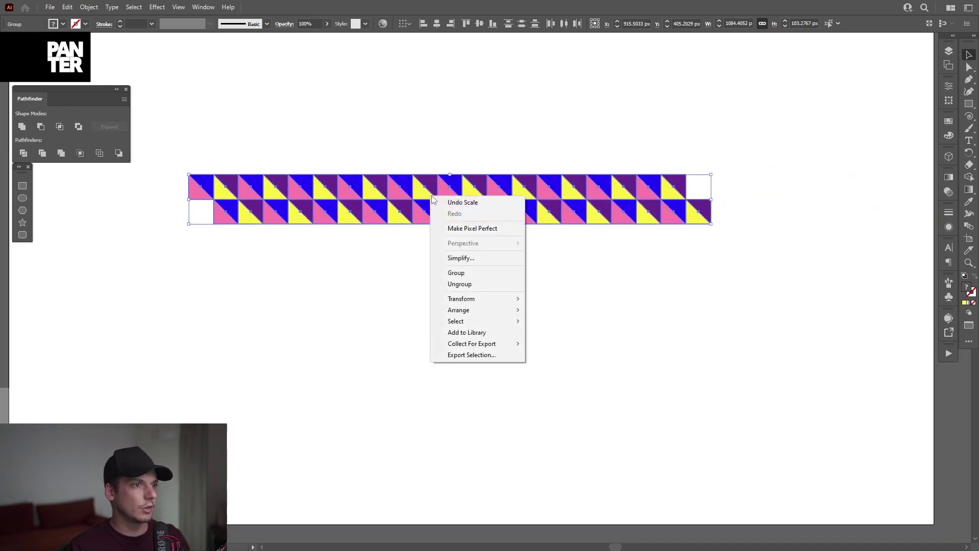
{"action": "left_click", "coordinate": [454, 272]}
{"action": "left_click_drag", "start_coordinate": [452, 278], "coordinate": [488, 337]}
{"action": "left_click_drag", "start_coordinate": [448, 252], "coordinate": [458, 178]}
{"action": "key", "text": "ctrl+d"}
{"action": "key", "text": "ctrl+d"}
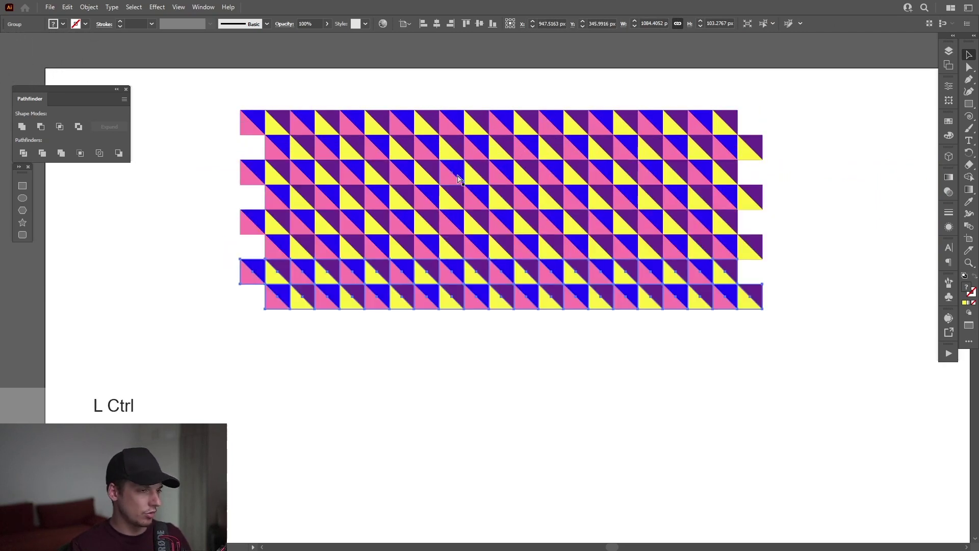
{"action": "key", "text": "ctrl+d"}
{"action": "key", "text": "ctrl+d"}
{"action": "key", "text": "ctrl+shift+a"}
- Delete the protruding tile pieces along the right and left edges of the grid
{"action": "left_click", "coordinate": [969, 68]}
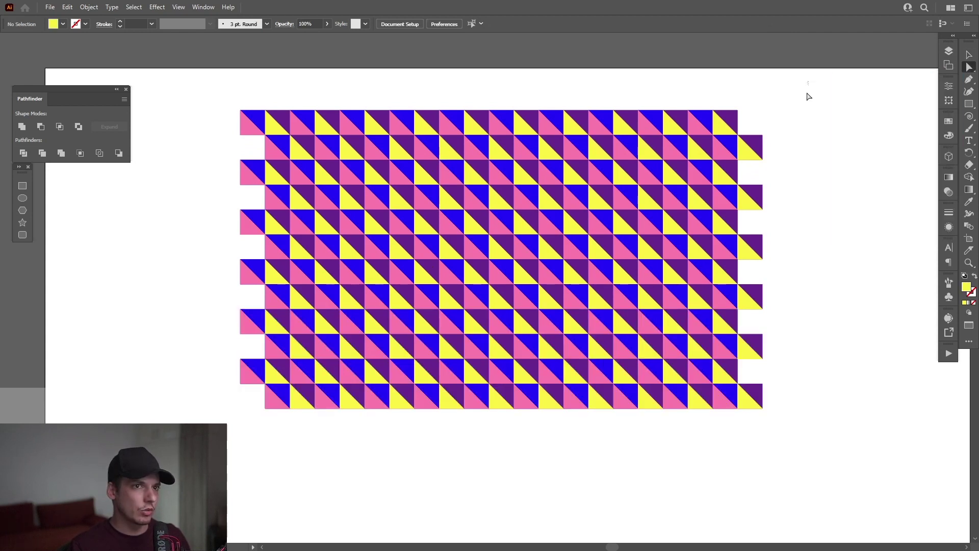
{"action": "left_click_drag", "start_coordinate": [808, 81], "coordinate": [749, 438]}
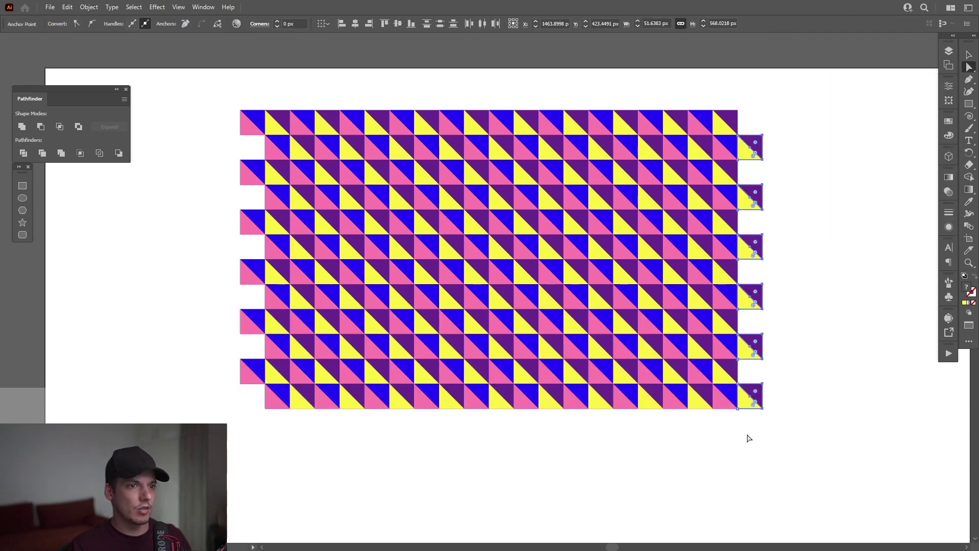
{"action": "key", "text": "Delete"}
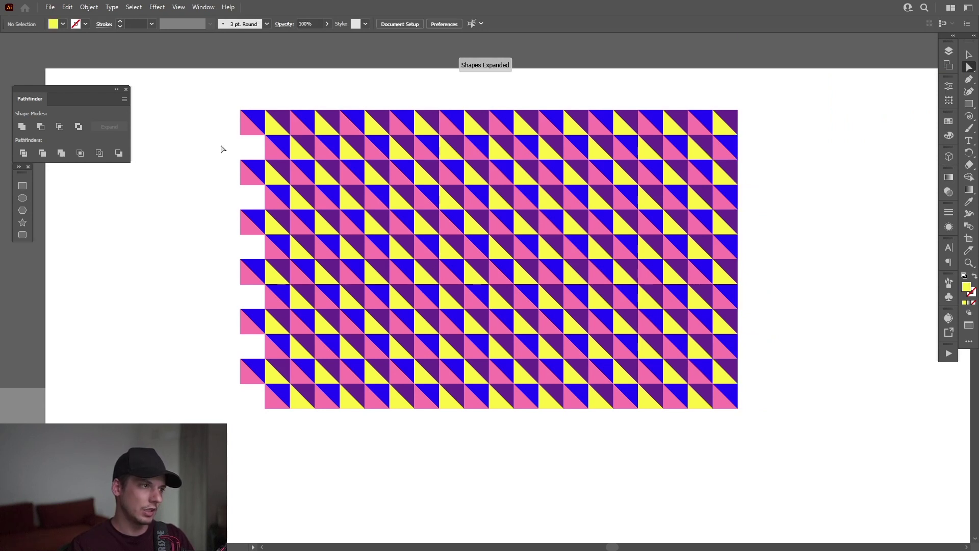
{"action": "left_click_drag", "start_coordinate": [210, 84], "coordinate": [251, 432]}
{"action": "key", "text": "Delete"}
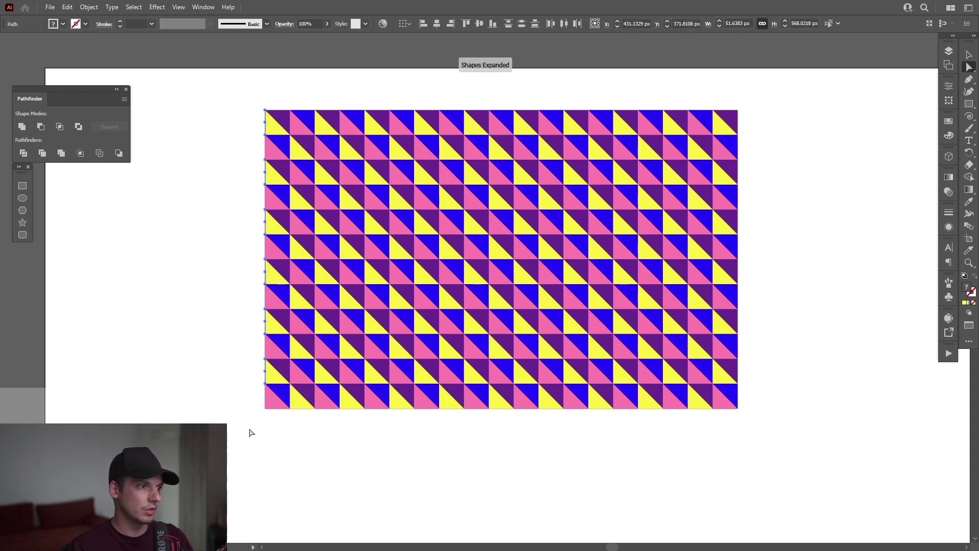
{"action": "left_click", "coordinate": [250, 432]}
- Select the entire tile pattern and group it into one object
{"action": "key", "text": "v"}
{"action": "key", "text": "ctrl+a"}
{"action": "right_click", "coordinate": [466, 148]}
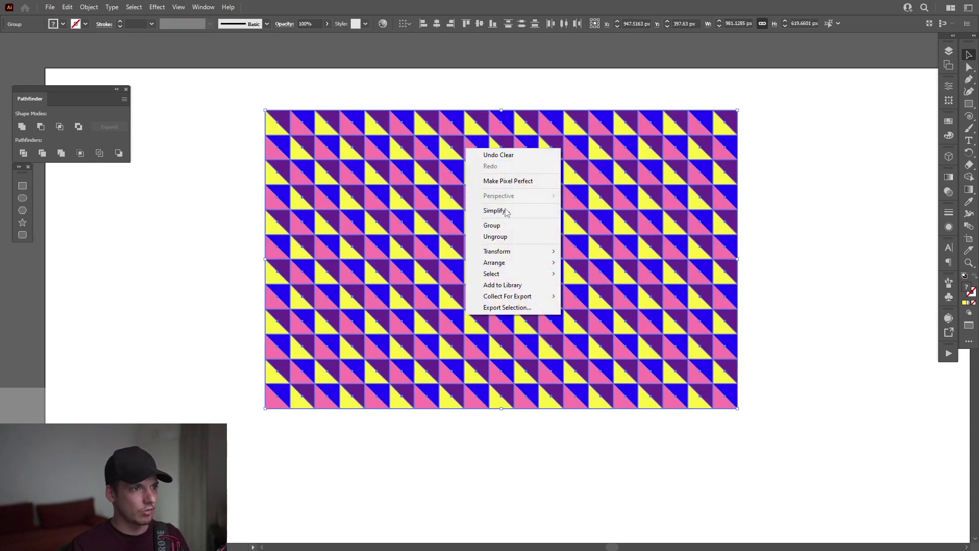
{"action": "left_click", "coordinate": [492, 225]}
{"action": "scroll", "coordinate": [513, 226], "scroll_direction": "down", "scroll_amount": 3}
{"action": "scroll", "coordinate": [555, 218], "scroll_direction": "up", "scroll_amount": 4}
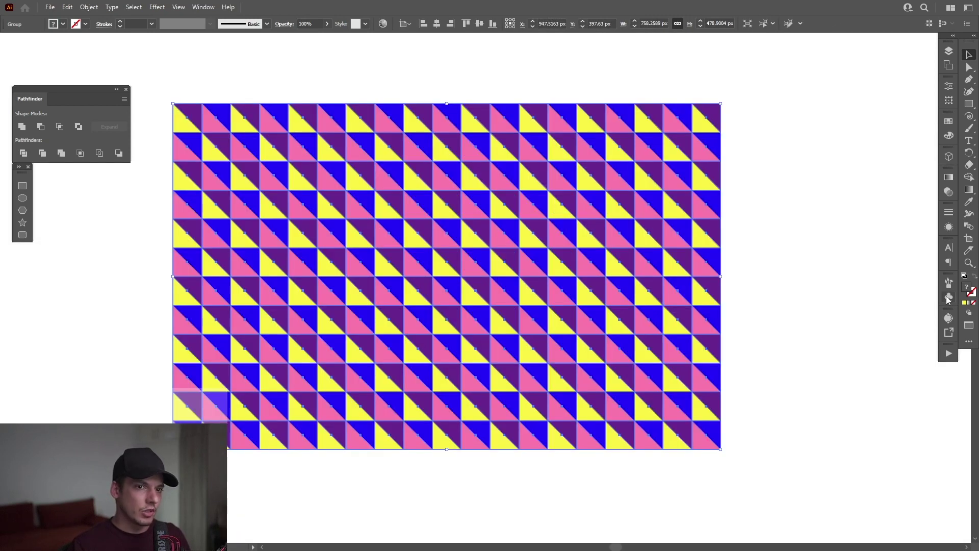
- Save the pattern as the symbol New Symbol 1 and delete it from the artboard
{"action": "left_click", "coordinate": [947, 298]}
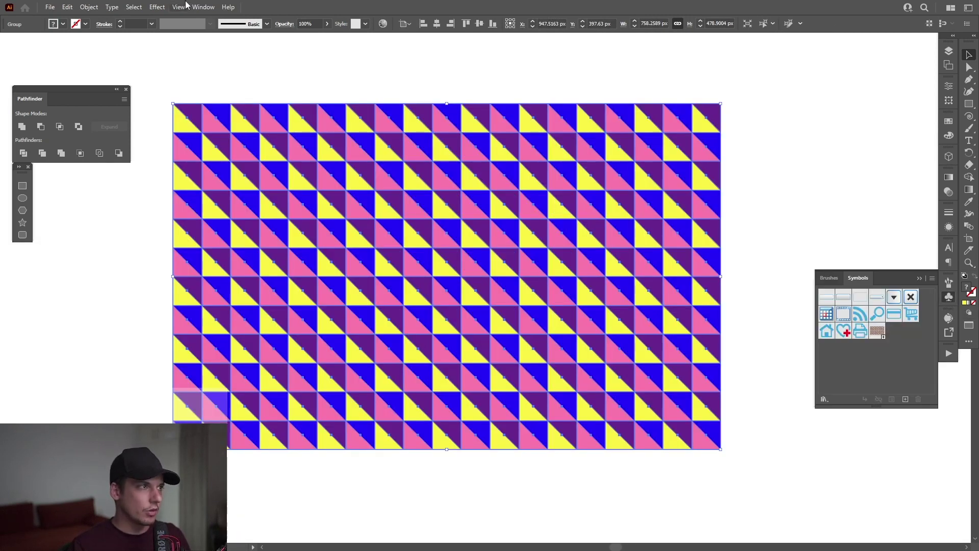
{"action": "left_click", "coordinate": [202, 8]}
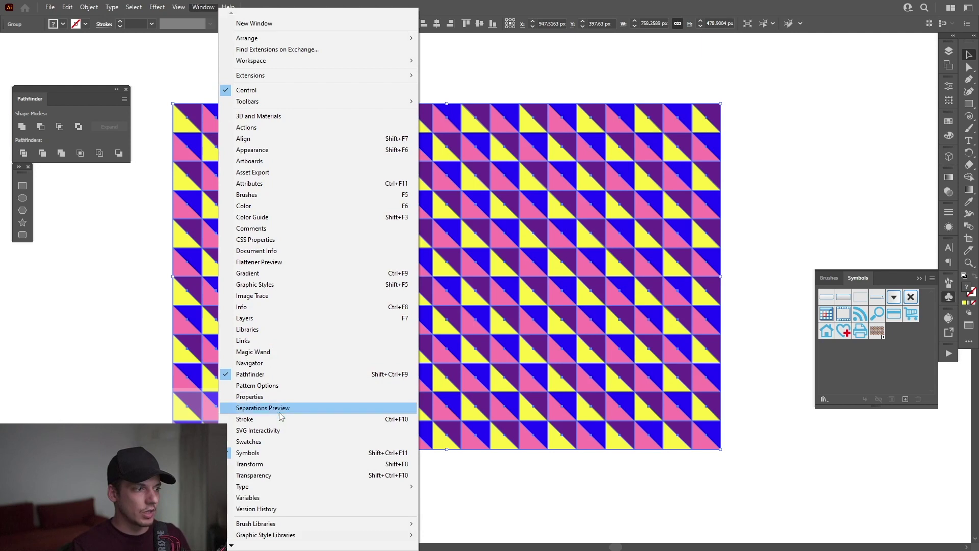
{"action": "left_click", "coordinate": [425, 184]}
{"action": "left_click_drag", "start_coordinate": [426, 183], "coordinate": [853, 307]}
{"action": "left_click_drag", "start_coordinate": [901, 343], "coordinate": [901, 344]}
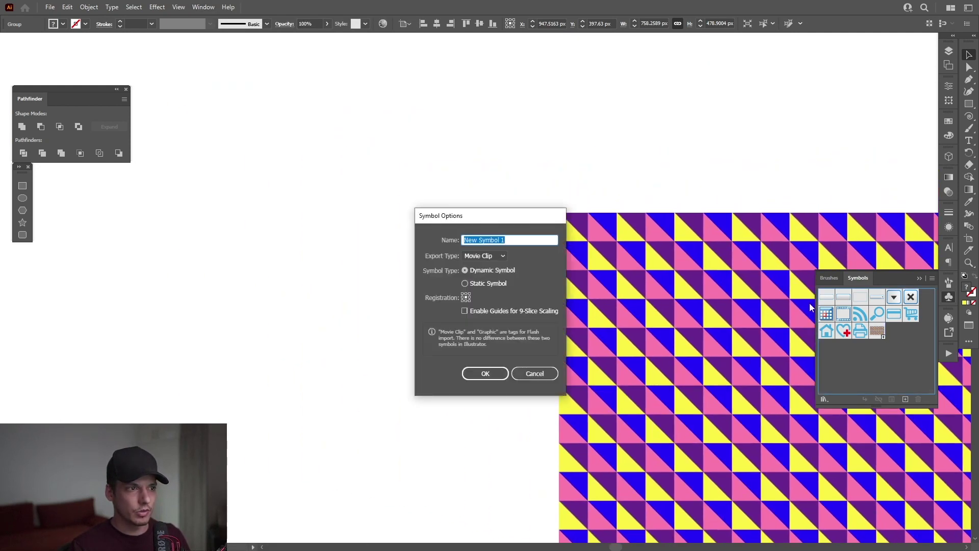
{"action": "left_click", "coordinate": [493, 371]}
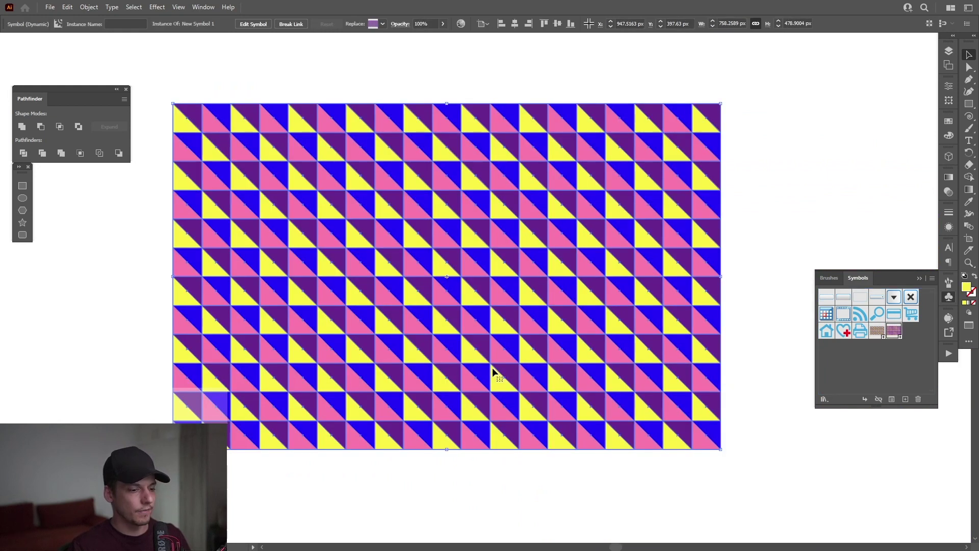
{"action": "key", "text": "Delete"}
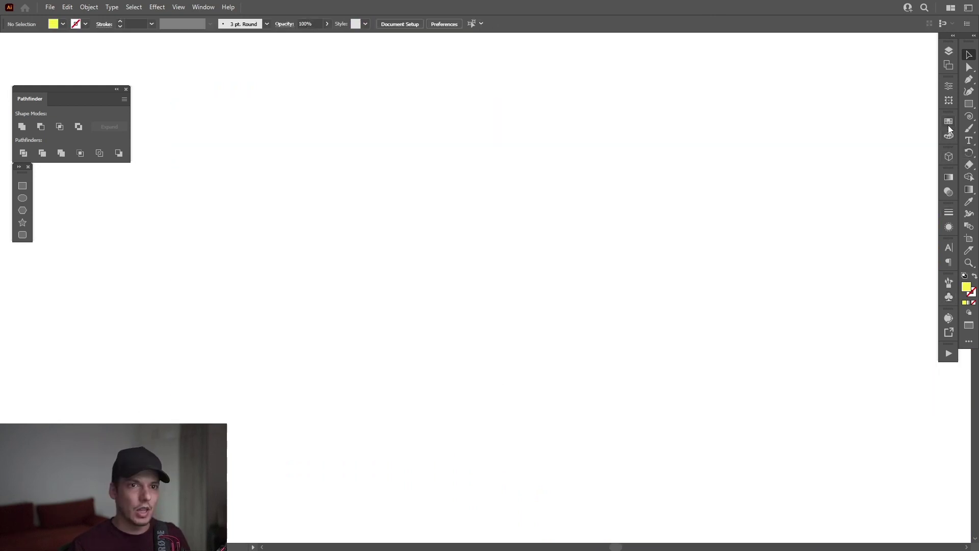
- Draw a grey circle near the canvas centre with the Ellipse tool
{"action": "left_click", "coordinate": [949, 125]}
{"action": "left_click", "coordinate": [919, 118]}
{"action": "left_click_drag", "start_coordinate": [969, 103], "coordinate": [910, 116]}
{"action": "left_click_drag", "start_coordinate": [479, 289], "coordinate": [588, 365]}
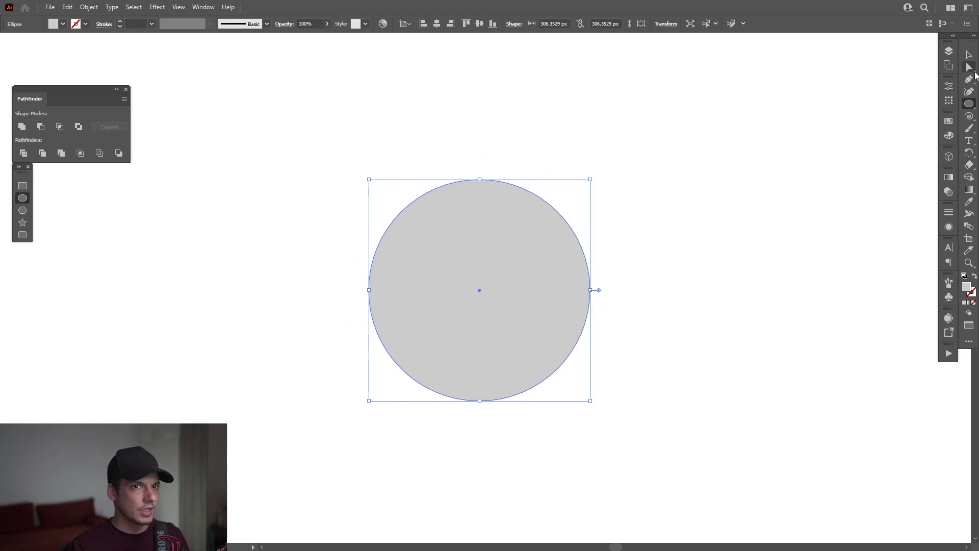
- Delete the circle's right anchor point and close the half circle with a straight edge
{"action": "left_click", "coordinate": [969, 67]}
{"action": "left_click_drag", "start_coordinate": [756, 135], "coordinate": [572, 322]}
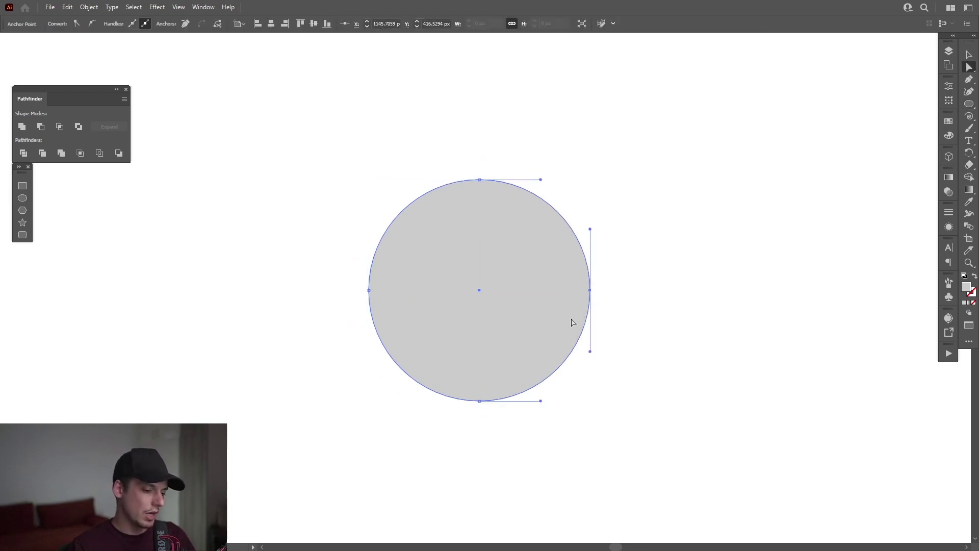
{"action": "key", "text": "Delete"}
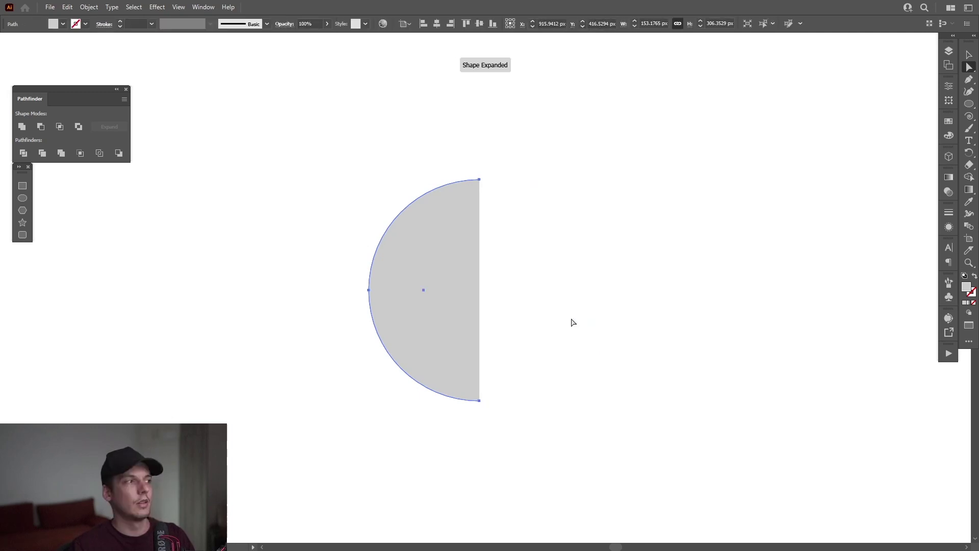
{"action": "left_click", "coordinate": [23, 131]}
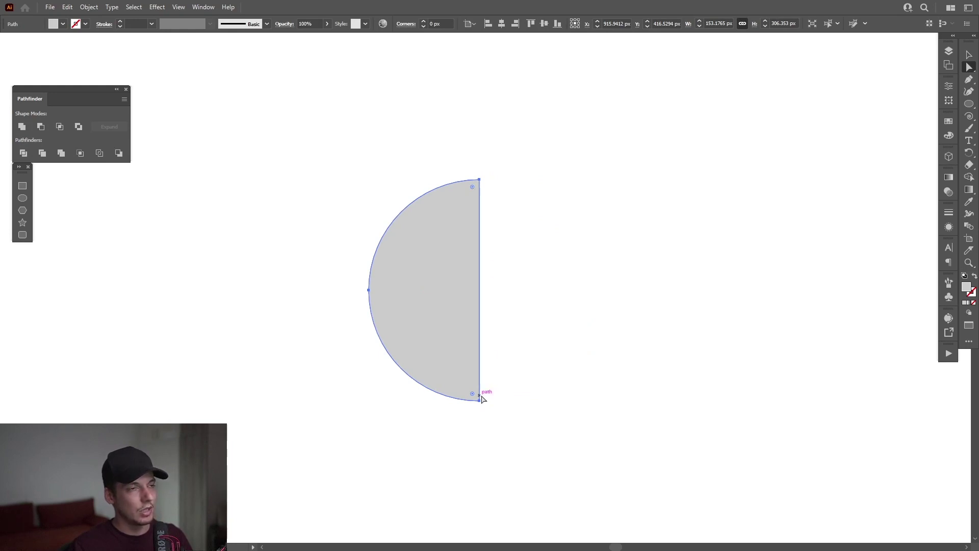
{"action": "left_click", "coordinate": [203, 6]}
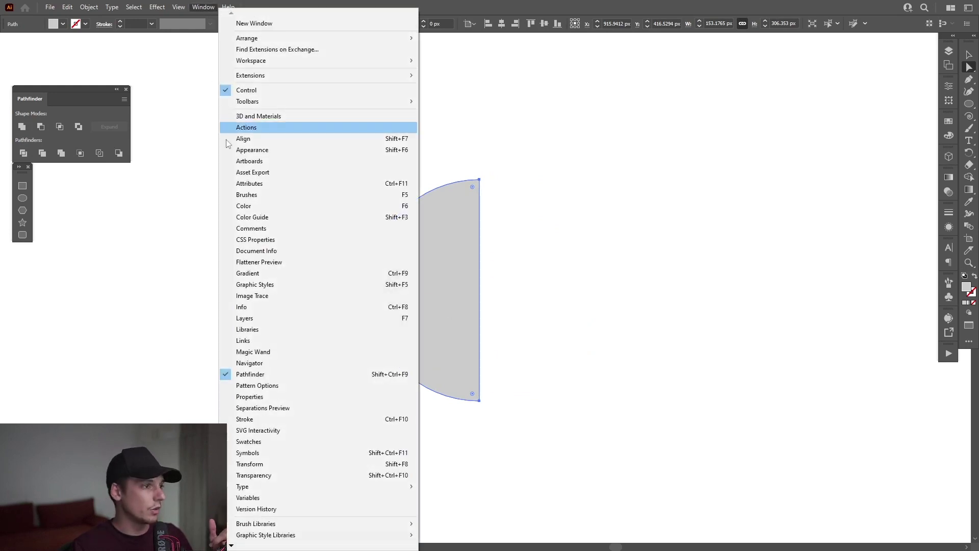
- Enlarge the half circle and apply 3D Revolve (Classic) around the Right Edge to preview a sphere
{"action": "left_click", "coordinate": [681, 207]}
{"action": "key", "text": "v"}
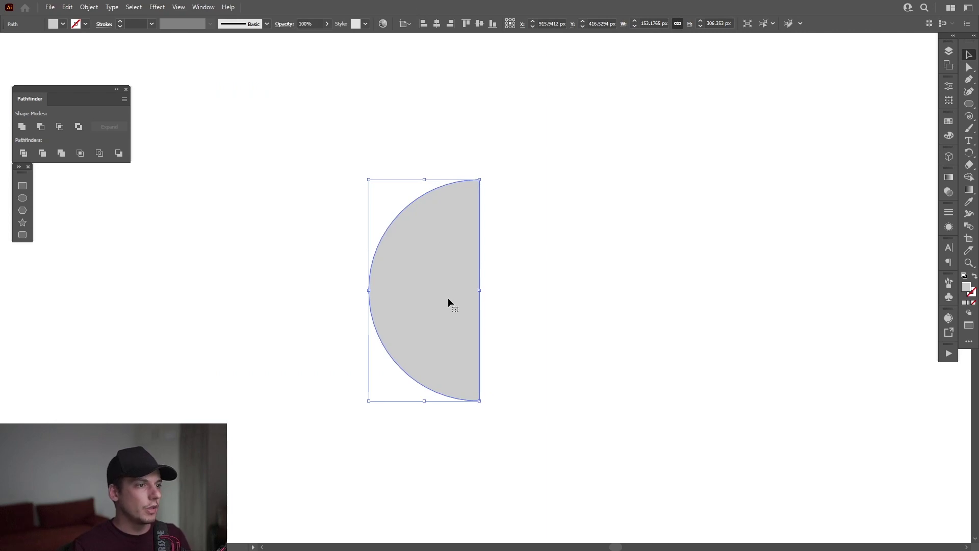
{"action": "mouse_move", "coordinate": [480, 290]}
{"action": "left_mouse_down"}
{"action": "mouse_move", "coordinate": [487, 274]}
{"action": "mouse_move", "coordinate": [483, 289]}
{"action": "left_mouse_up"}
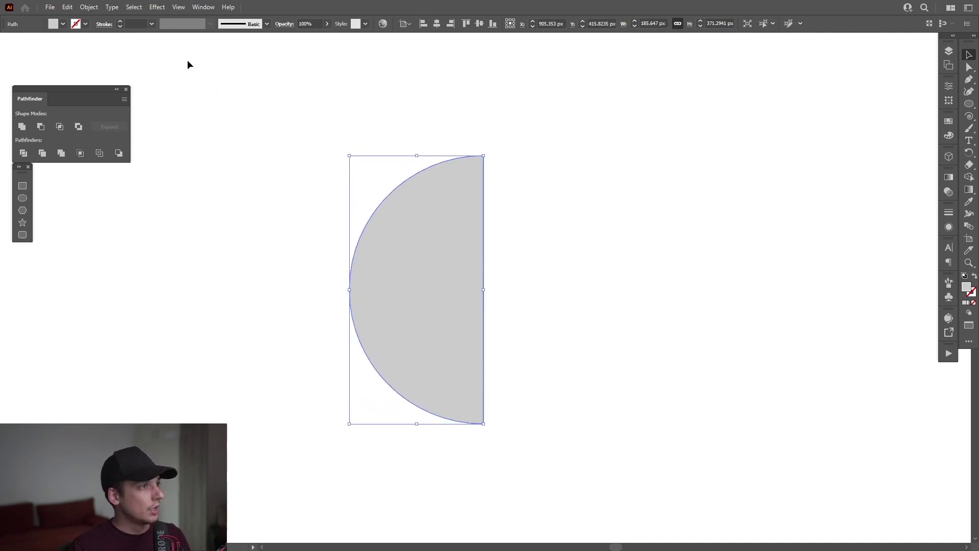
{"action": "left_click", "coordinate": [160, 10]}
{"action": "mouse_move", "coordinate": [194, 66]}
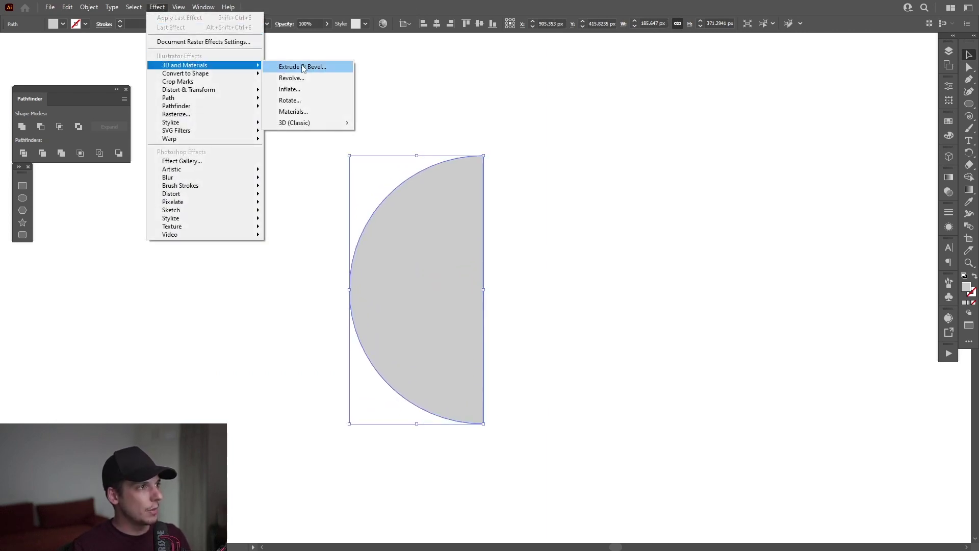
{"action": "mouse_move", "coordinate": [309, 126]}
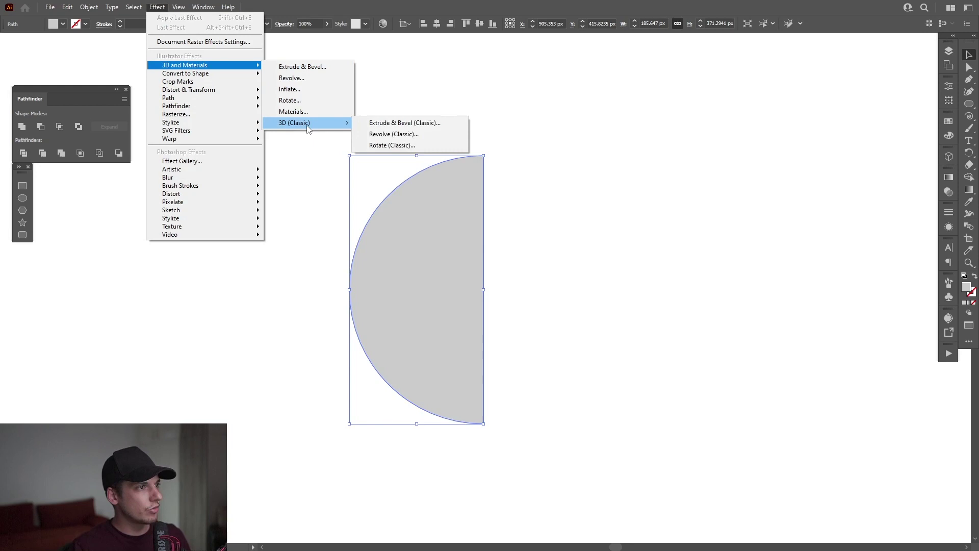
{"action": "left_click", "coordinate": [401, 137]}
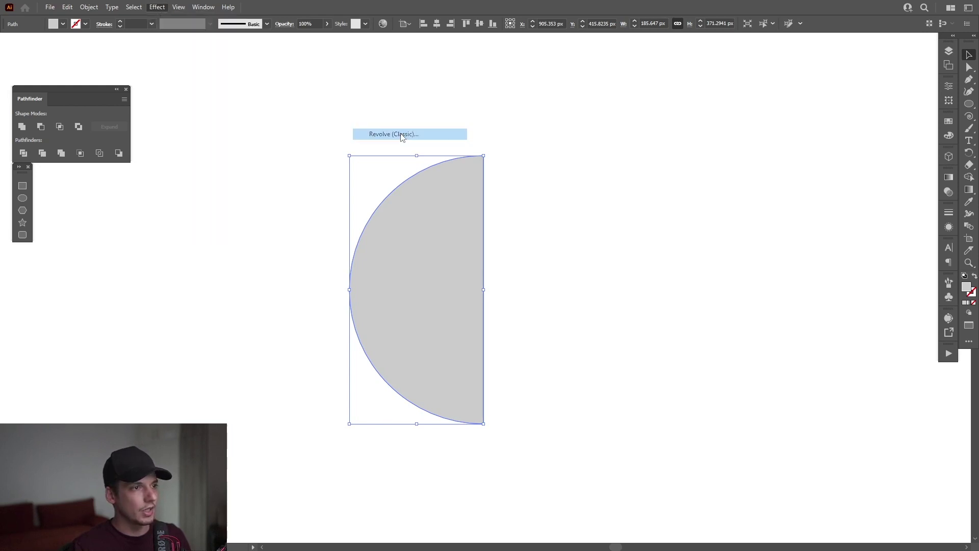
{"action": "left_click", "coordinate": [705, 304]}
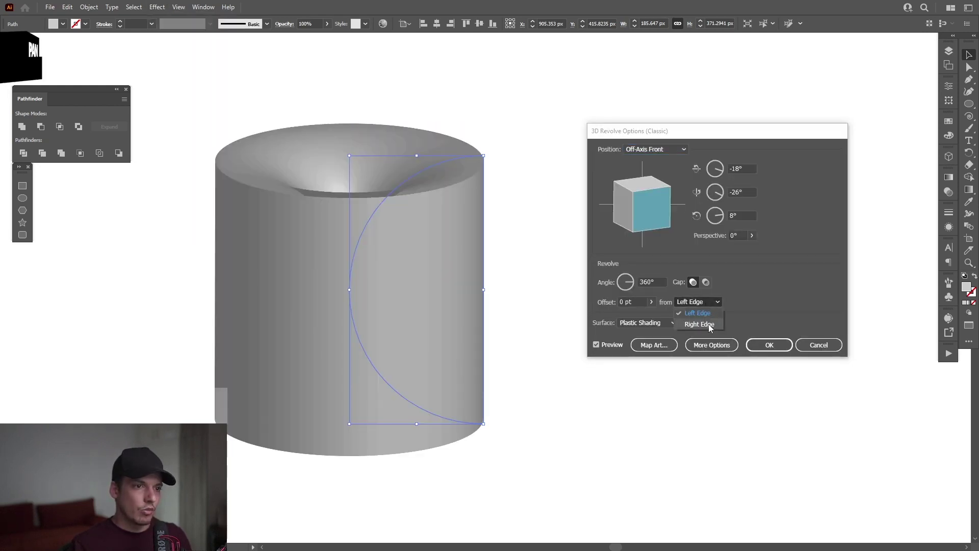
{"action": "left_click", "coordinate": [708, 323]}
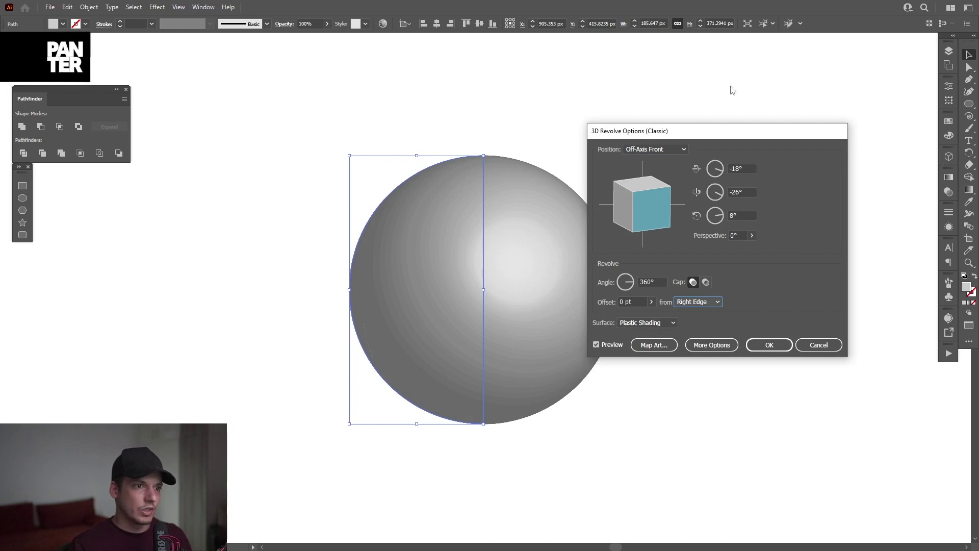
{"action": "left_click_drag", "start_coordinate": [716, 136], "coordinate": [779, 70]}
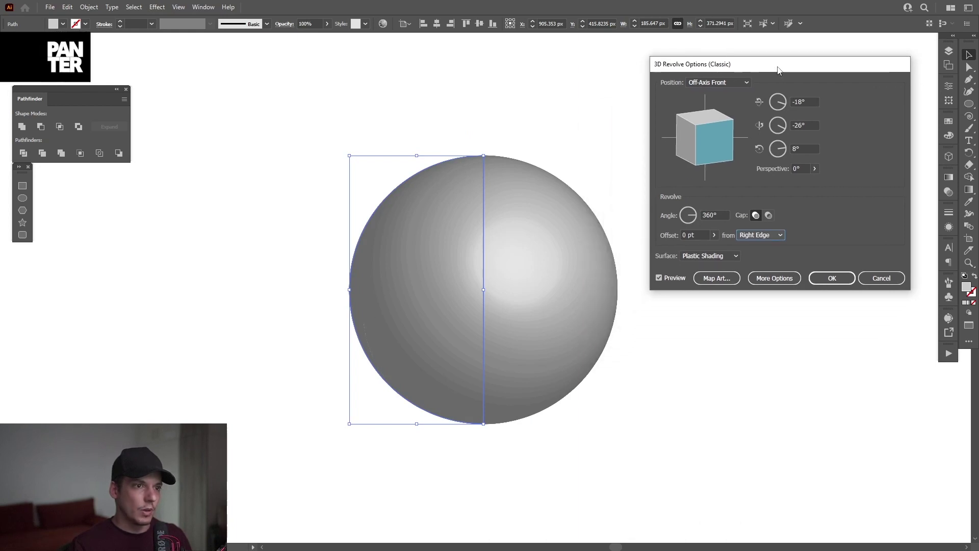
- Map New Symbol 1 onto the sphere with Scale to Fit and Invisible Geometry, then apply the revolve
{"action": "left_click", "coordinate": [717, 280]}
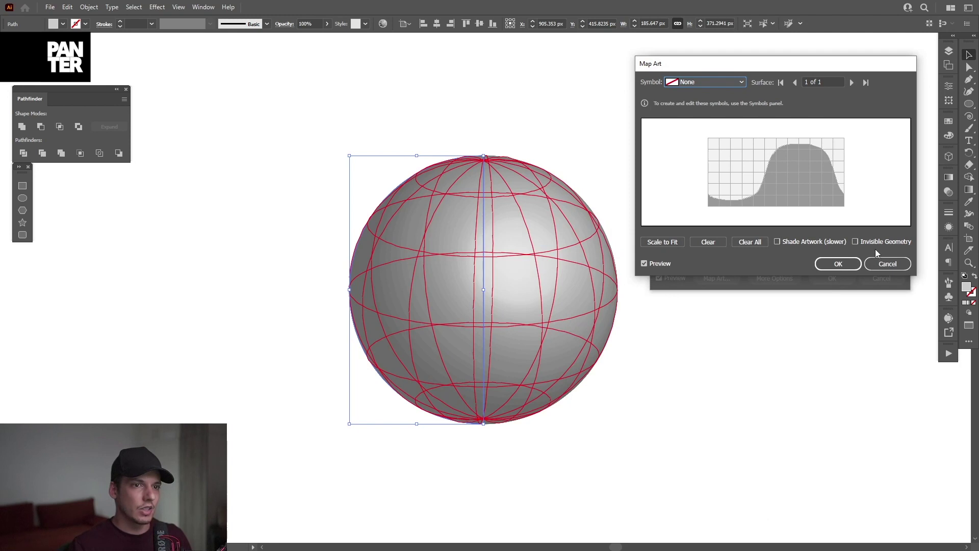
{"action": "left_click", "coordinate": [870, 242]}
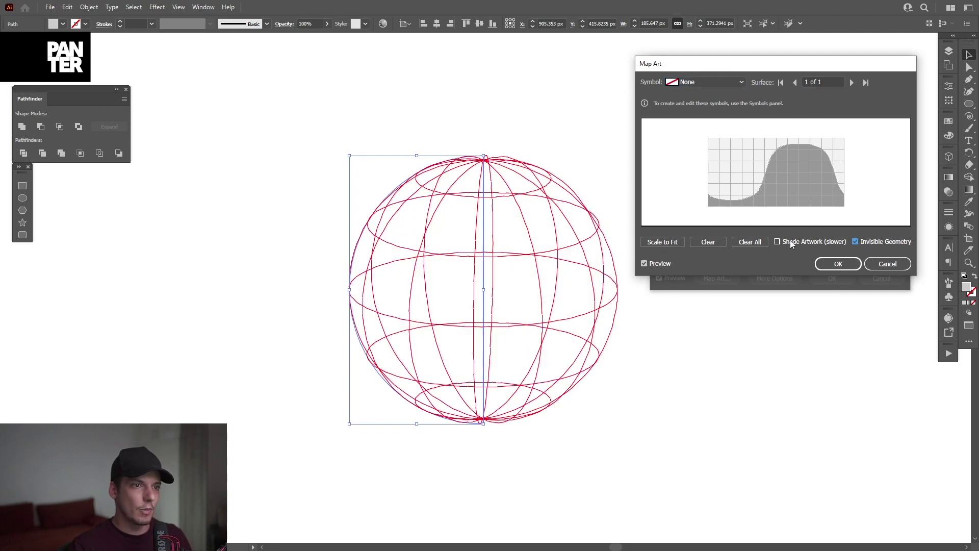
{"action": "left_click", "coordinate": [708, 84]}
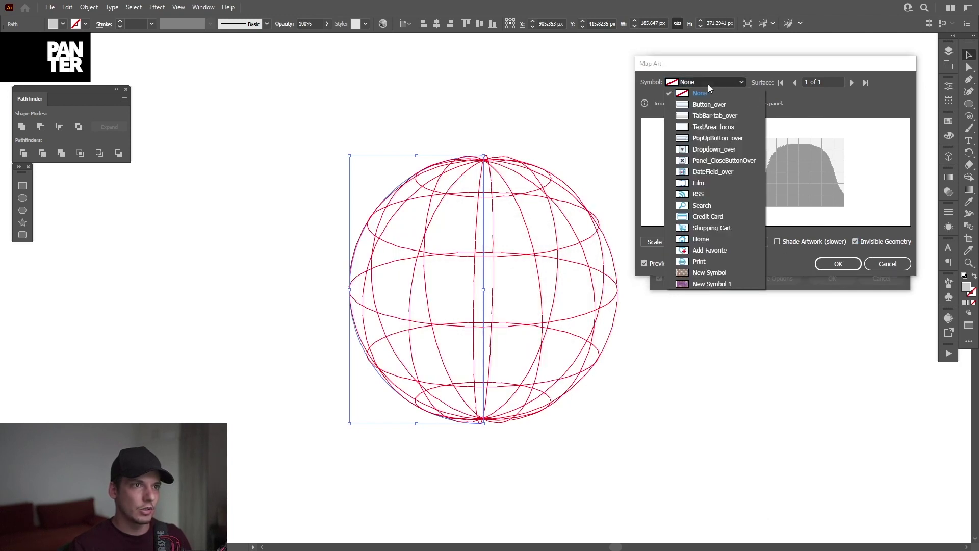
{"action": "left_click", "coordinate": [713, 285]}
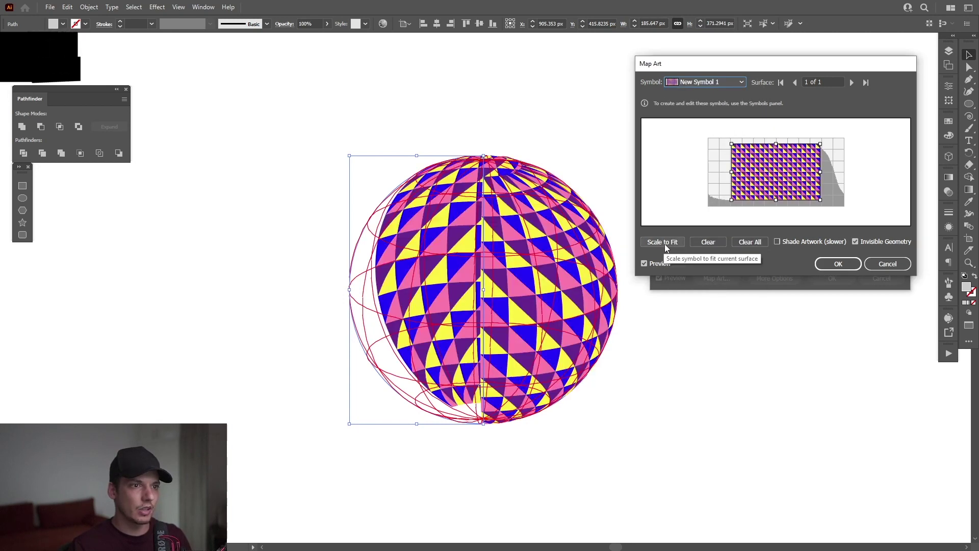
{"action": "left_click", "coordinate": [663, 242]}
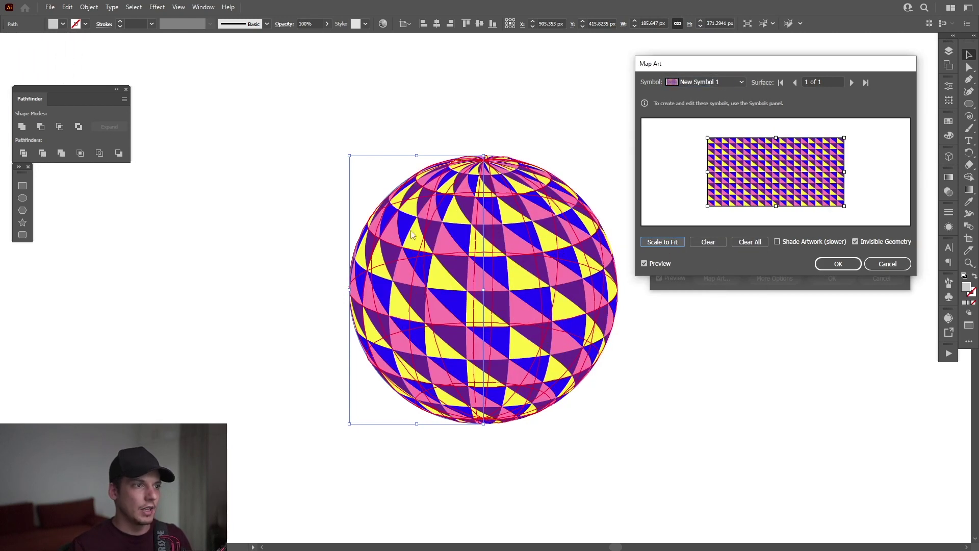
{"action": "left_click", "coordinate": [844, 265]}
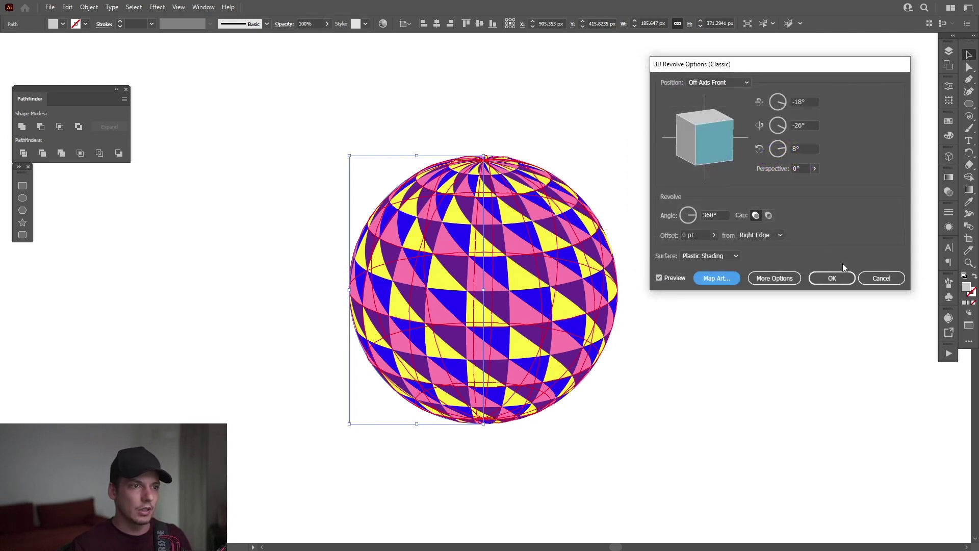
{"action": "left_click", "coordinate": [839, 277]}
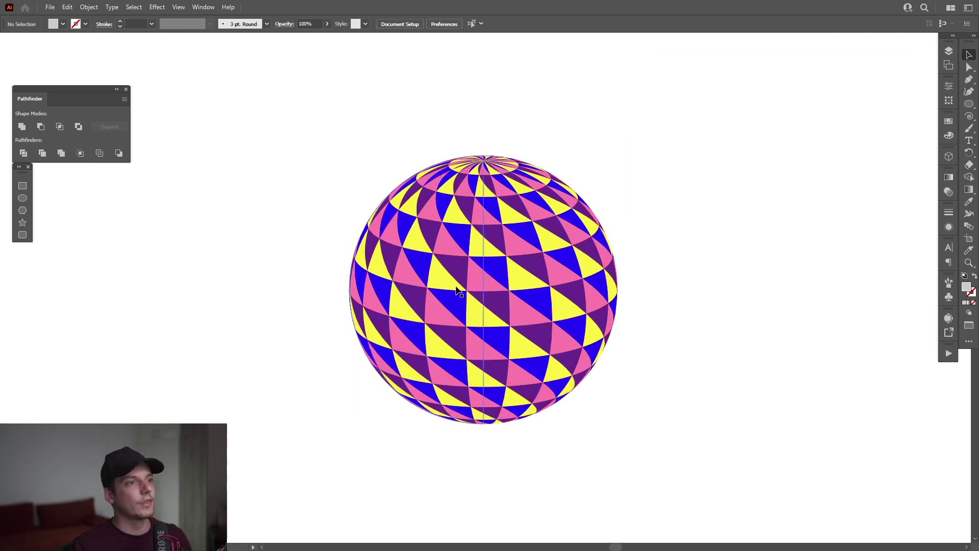
- Expand the globe's appearance via Object > Expand Appearance, deselect it, and zoom in
{"action": "left_click", "coordinate": [89, 7]}
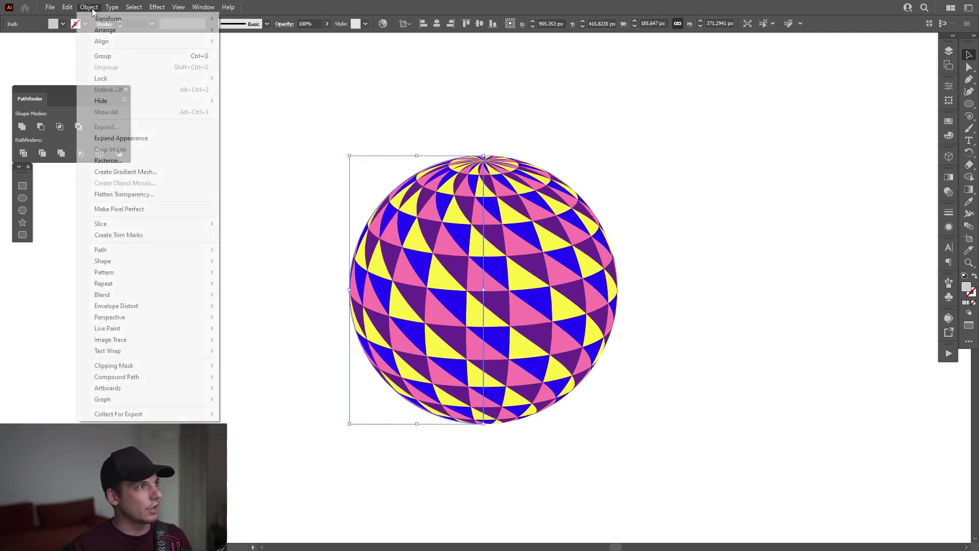
{"action": "left_click", "coordinate": [102, 136]}
{"action": "left_click", "coordinate": [704, 202]}
{"action": "key", "text": "ctrl+plus"}
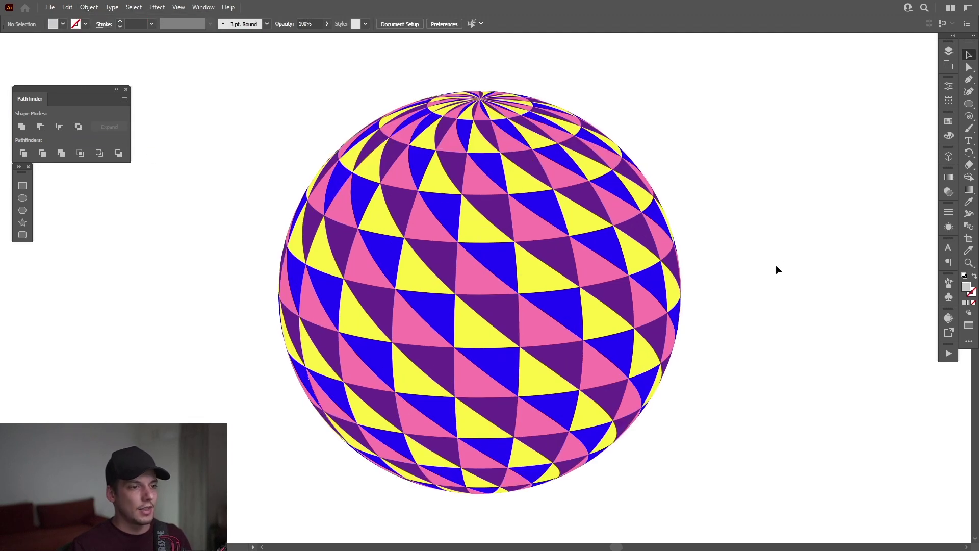